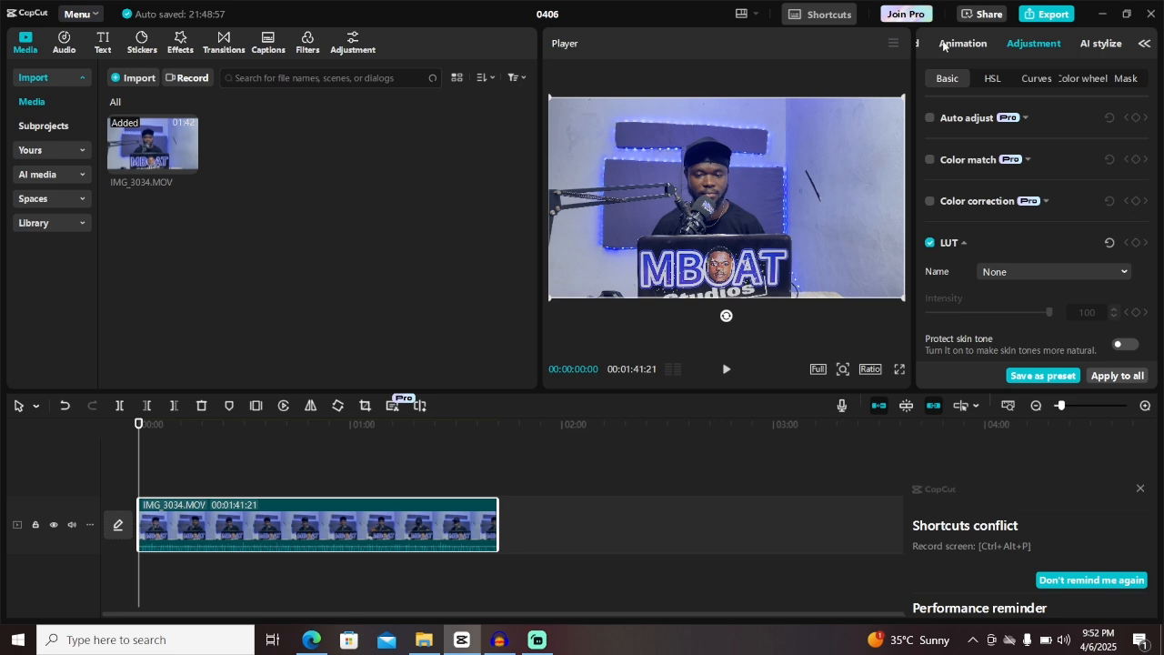
Look through the clip's Adjustment sections for HSL, curves, color wheel and mask, ending on the basic settings.
left_click(920, 43)
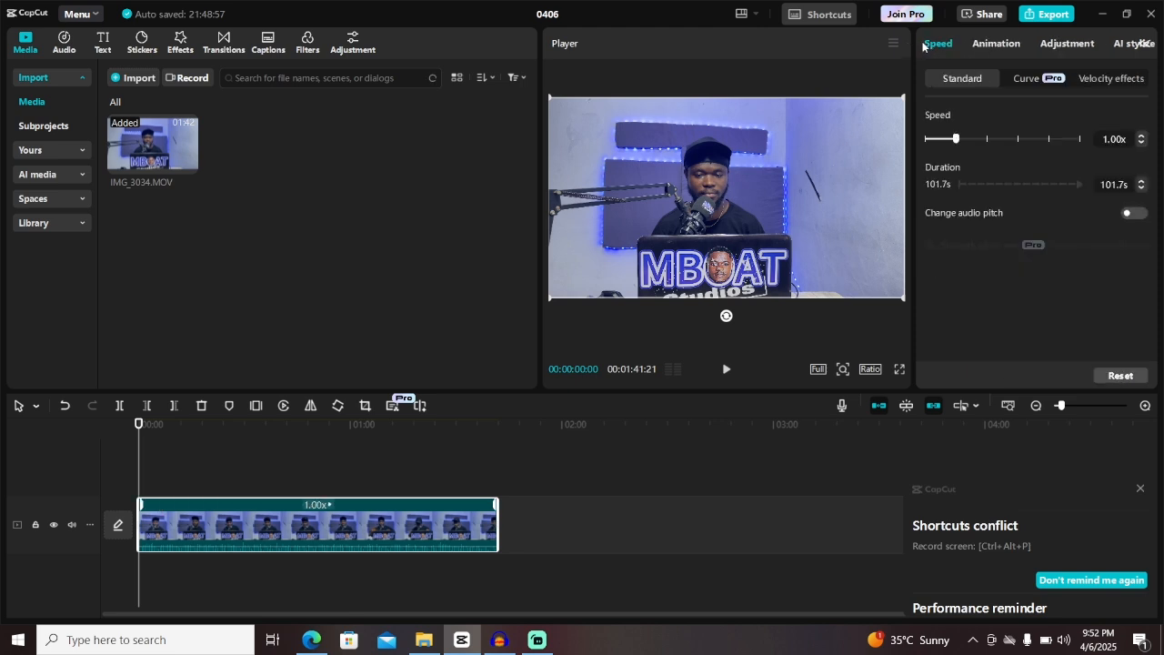
left_click(1079, 47)
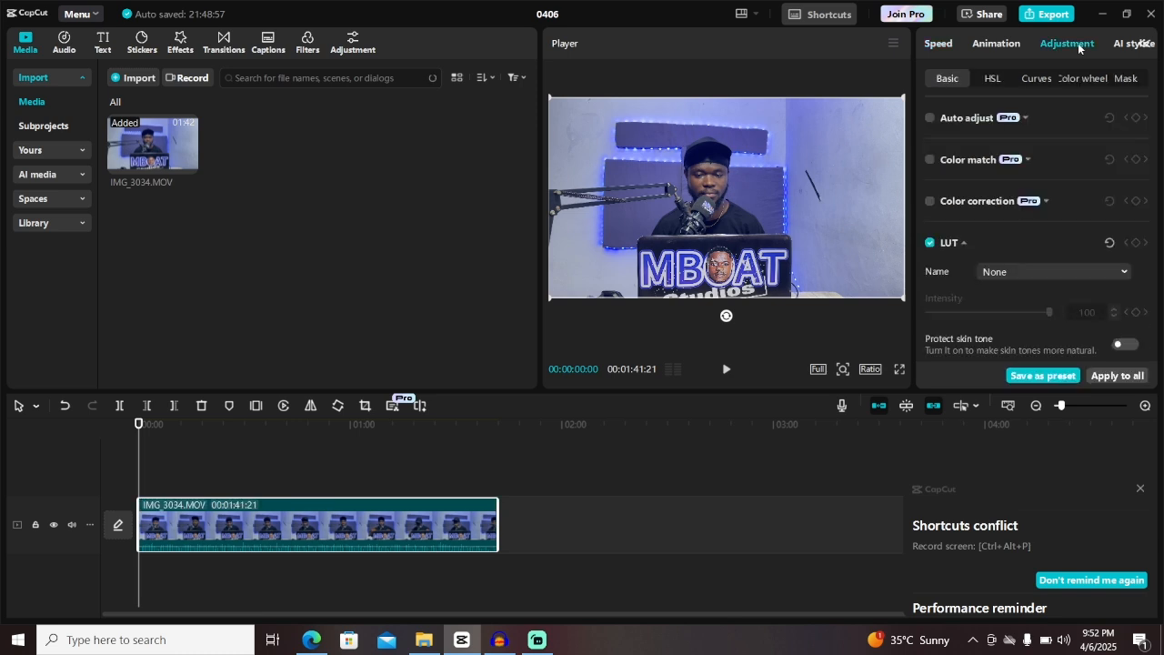
left_click(990, 80)
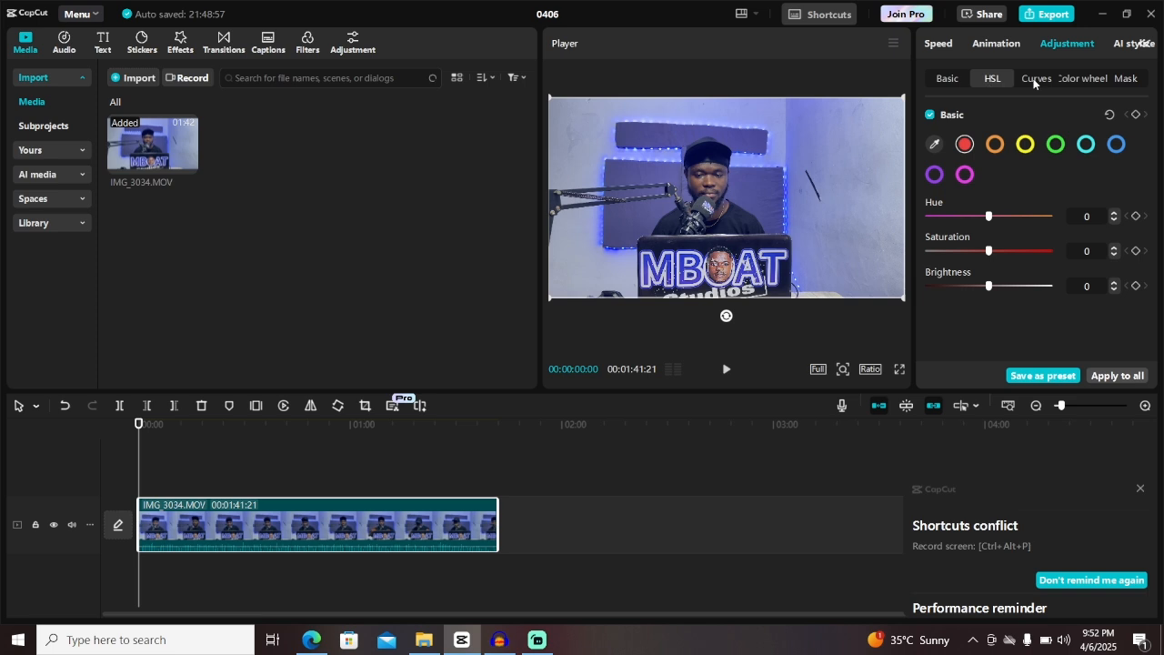
left_click(1032, 82)
left_click(1087, 82)
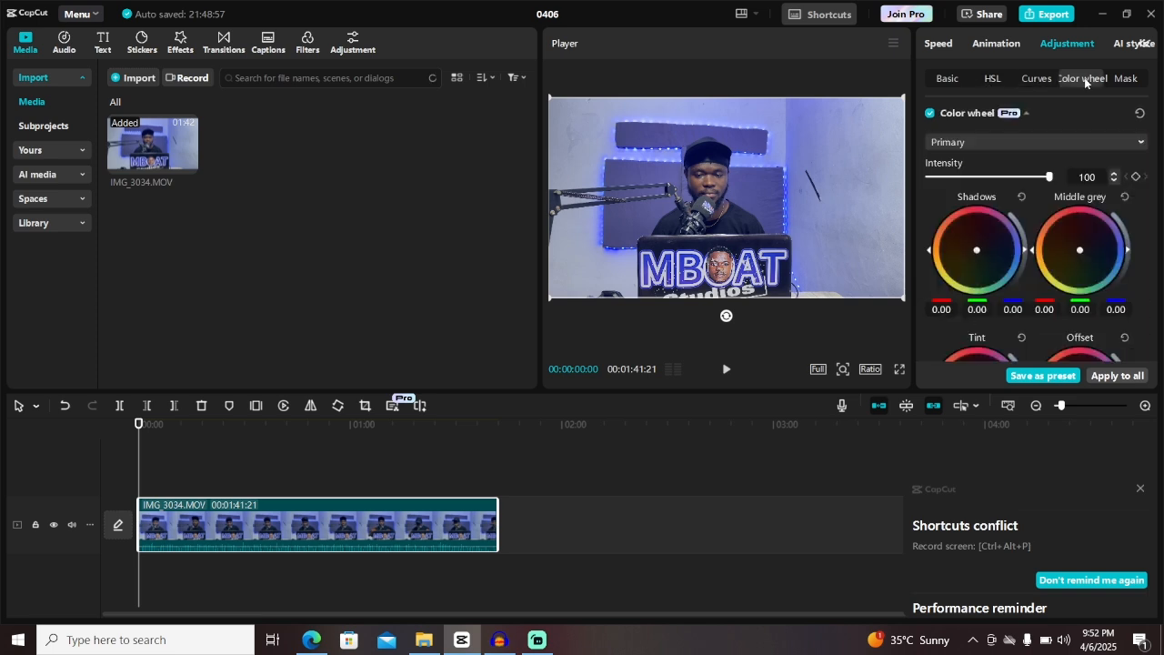
left_click(1125, 79)
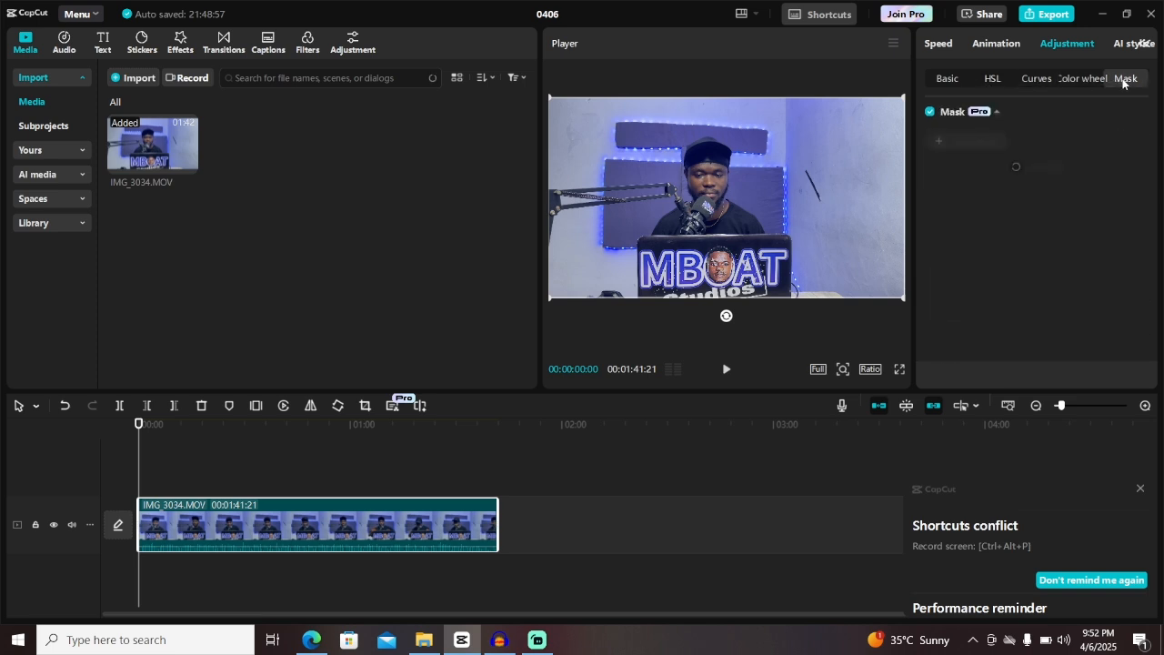
left_click(945, 81)
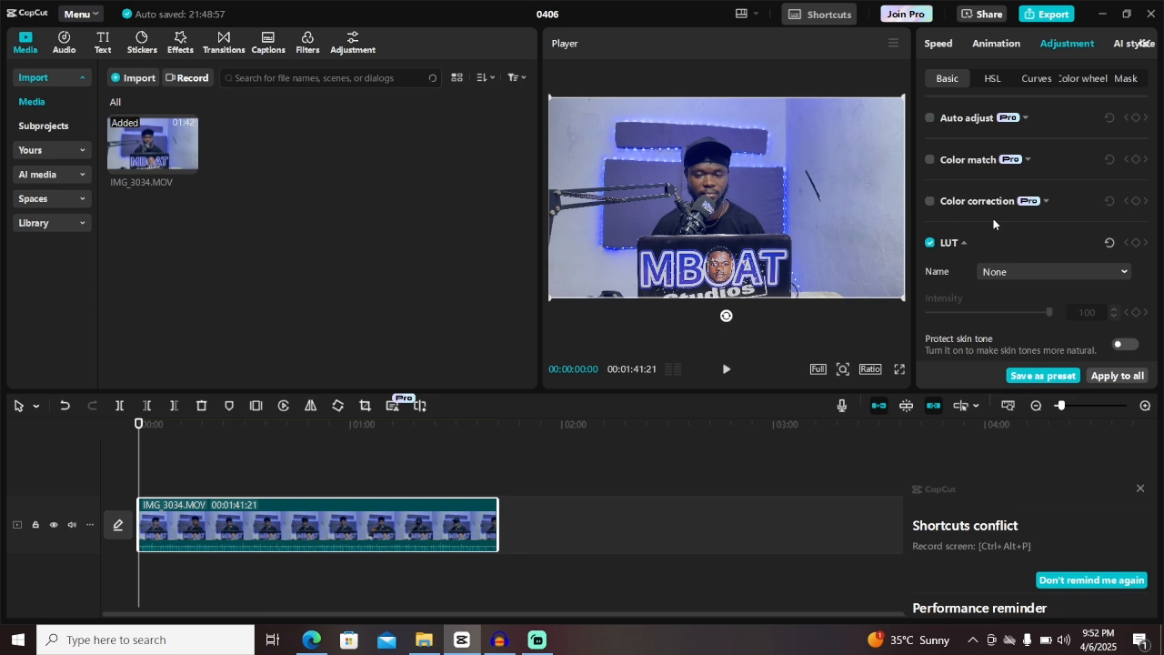
Set the clip's color temperature to -14 in the basic adjustments.
scroll(966, 305, "down", 3)
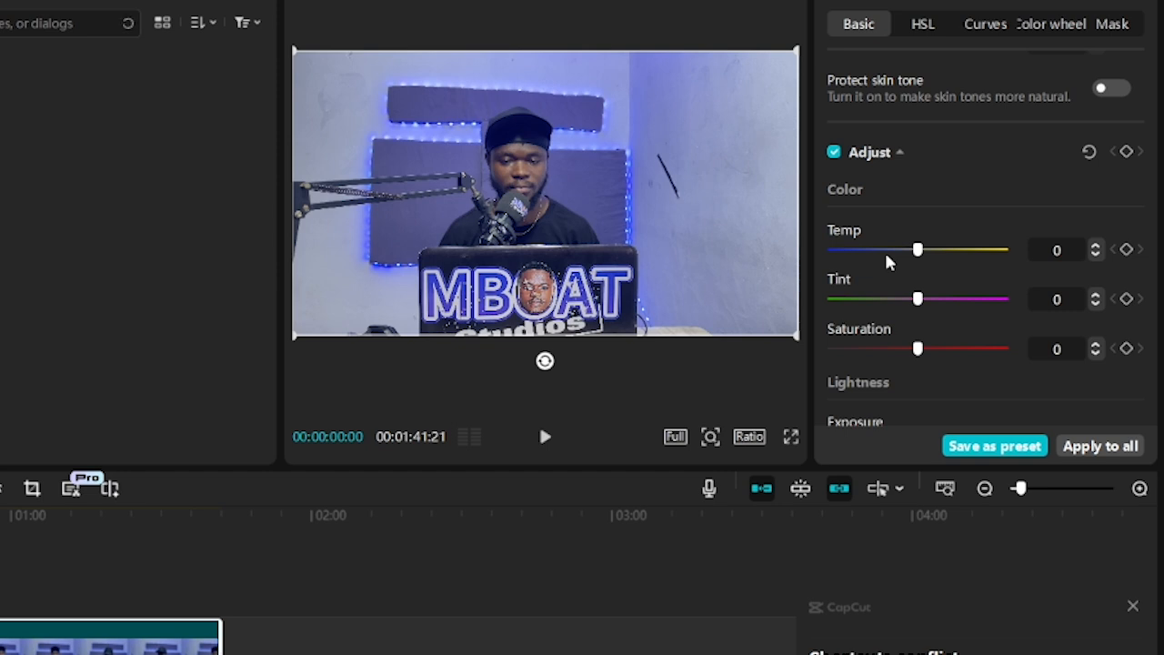
left_click(941, 251)
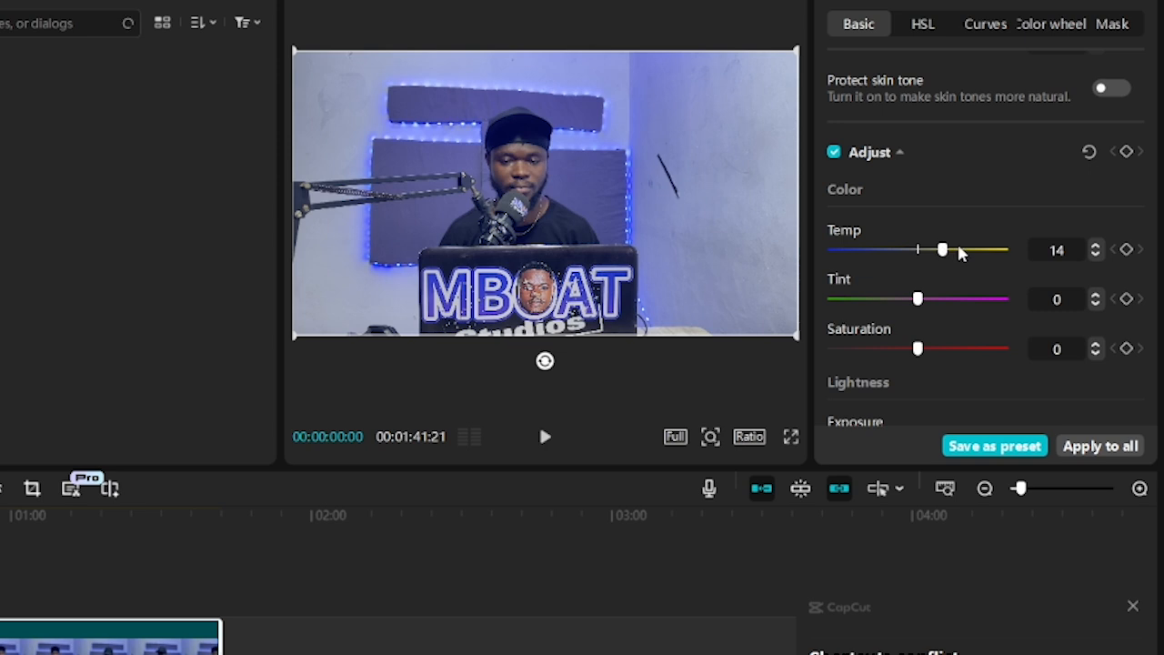
left_click(960, 251)
left_click_drag(888, 254, 866, 253)
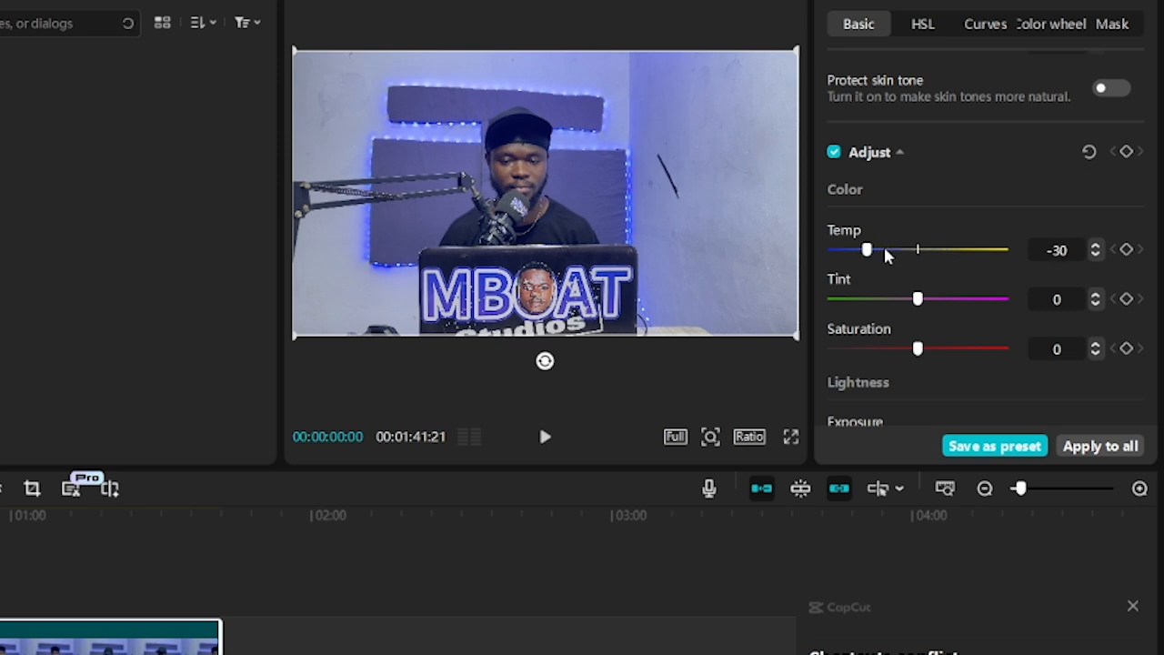
left_click(892, 254)
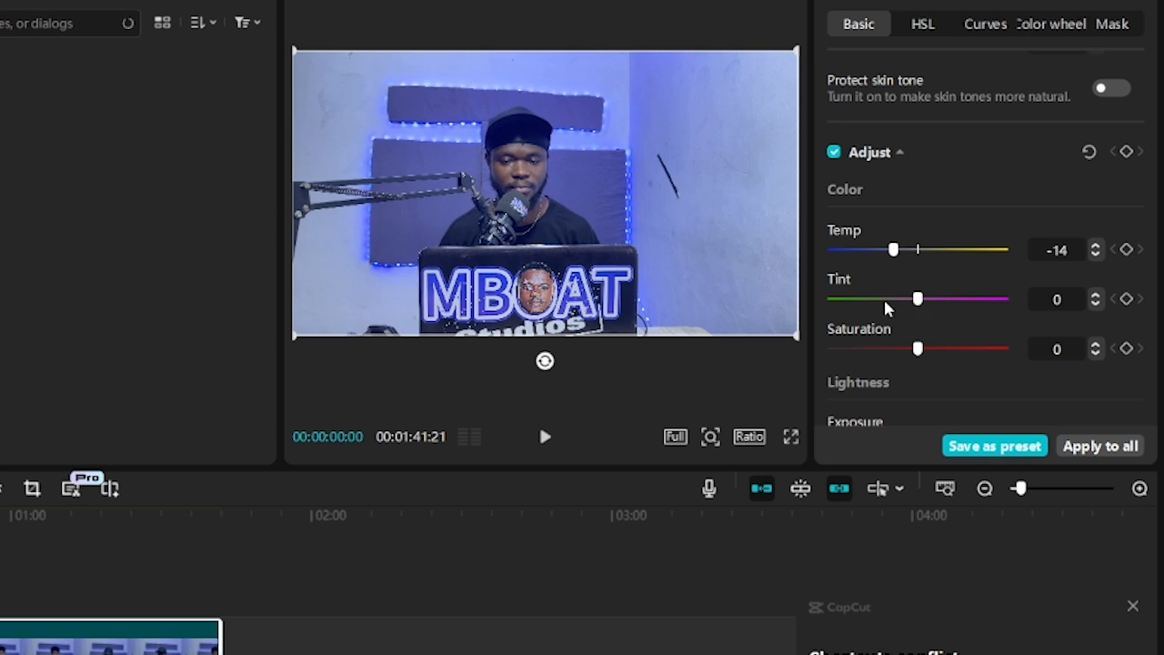
Set the clip's tint to 21 and its saturation to 22.
left_click(940, 301)
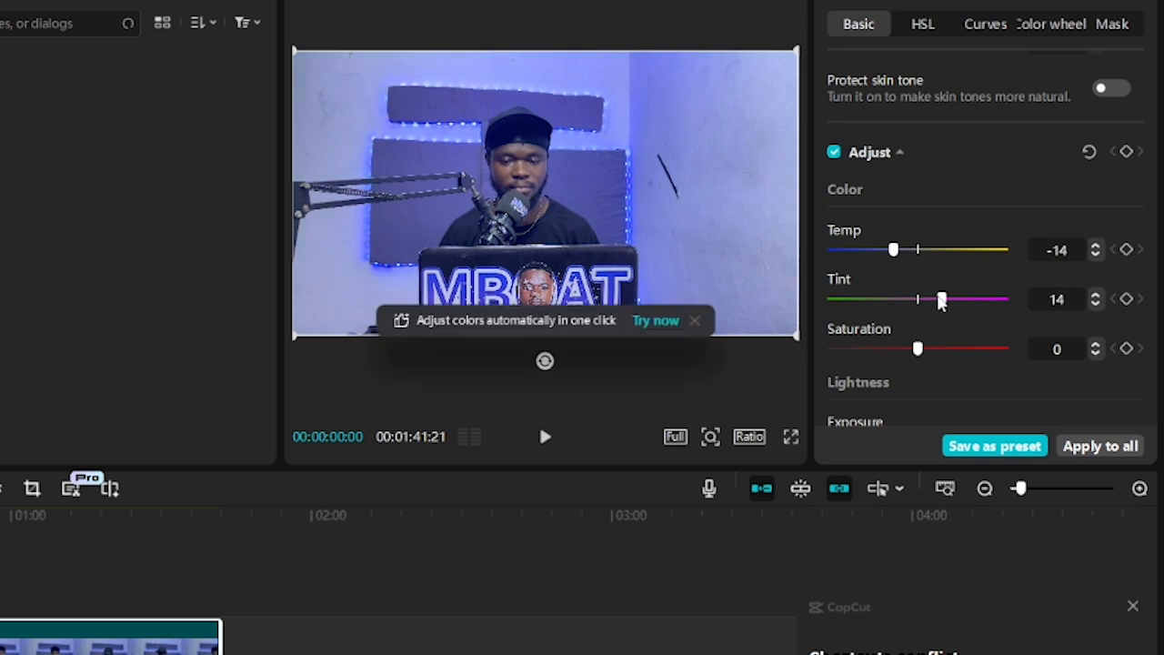
left_click(952, 300)
scroll(873, 329, "down", 2)
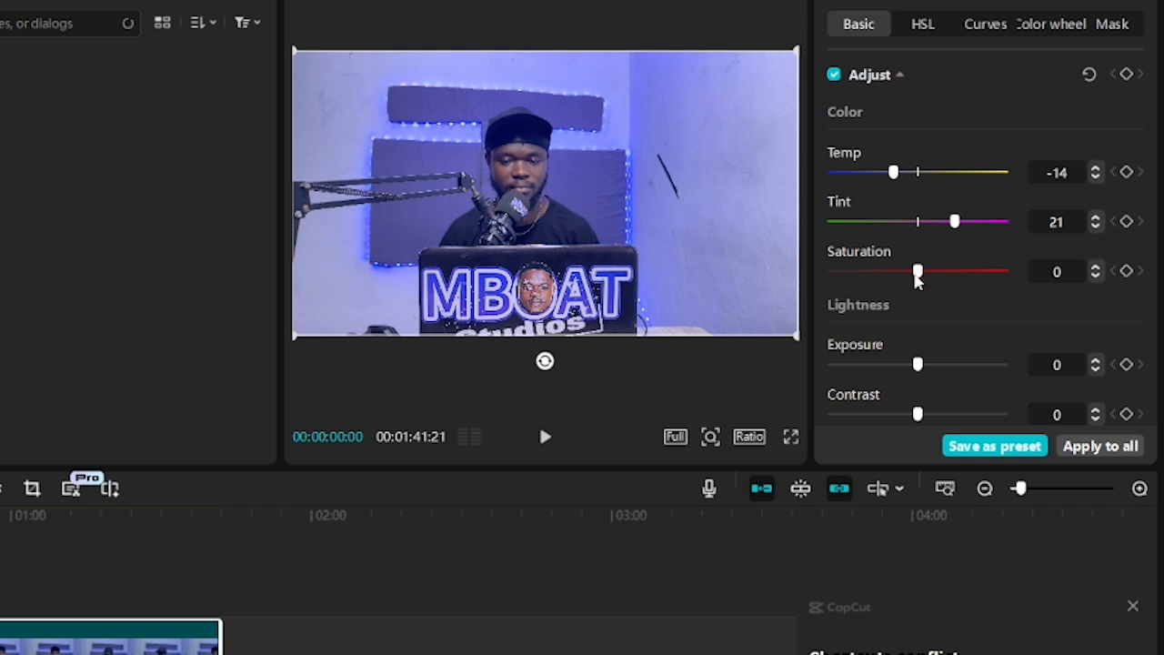
left_click_drag(917, 272, 959, 273)
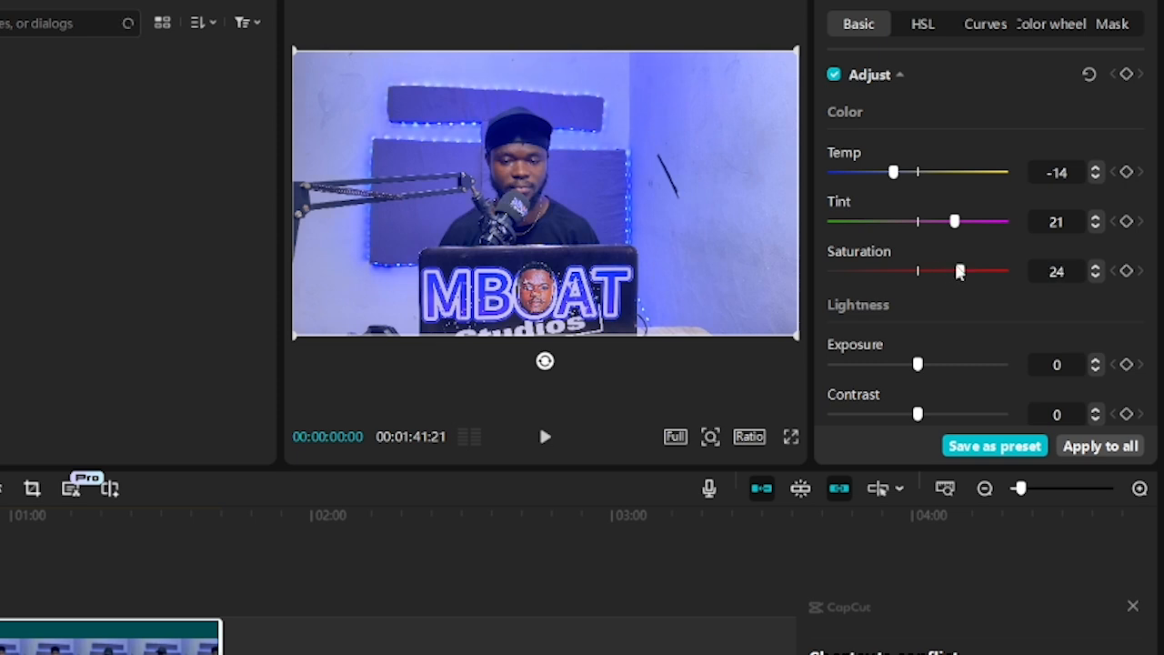
left_click_drag(959, 272, 1003, 272)
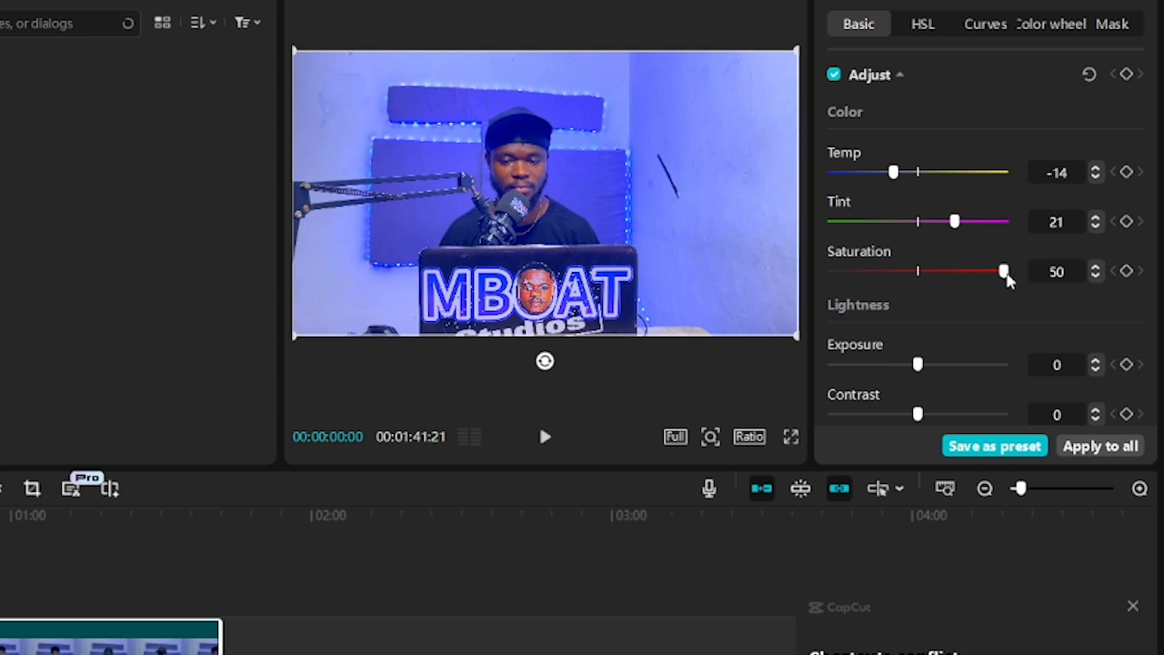
left_click_drag(1005, 274, 955, 275)
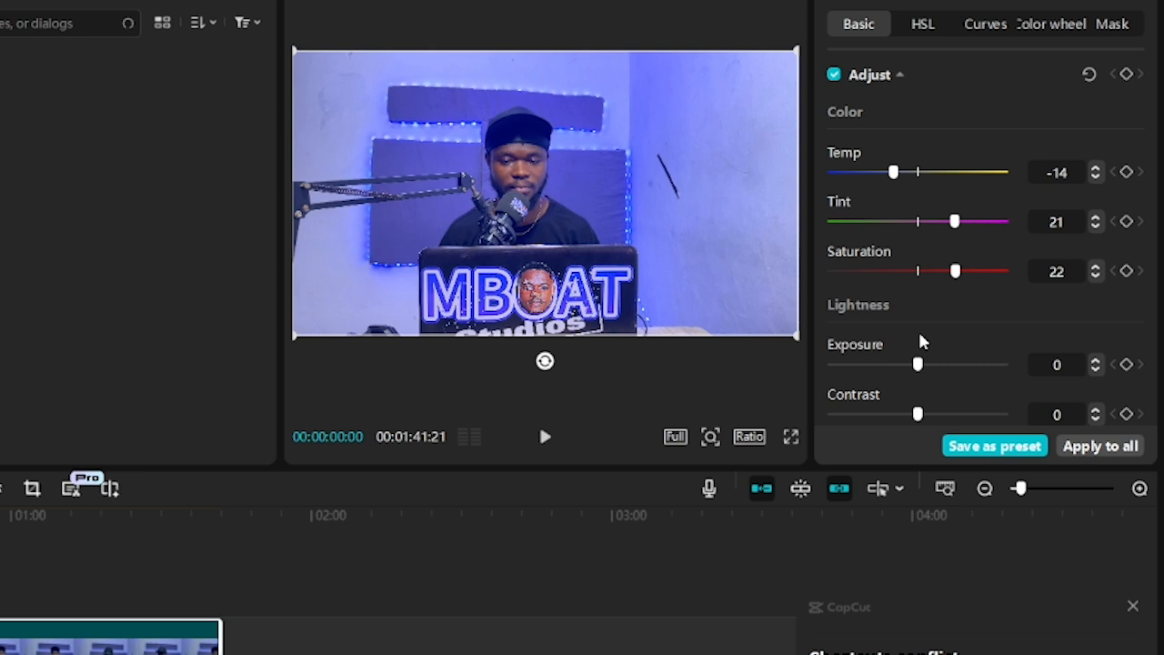
Set the clip's contrast to 18 and its shadow to -11.
scroll(919, 337, "down", 1)
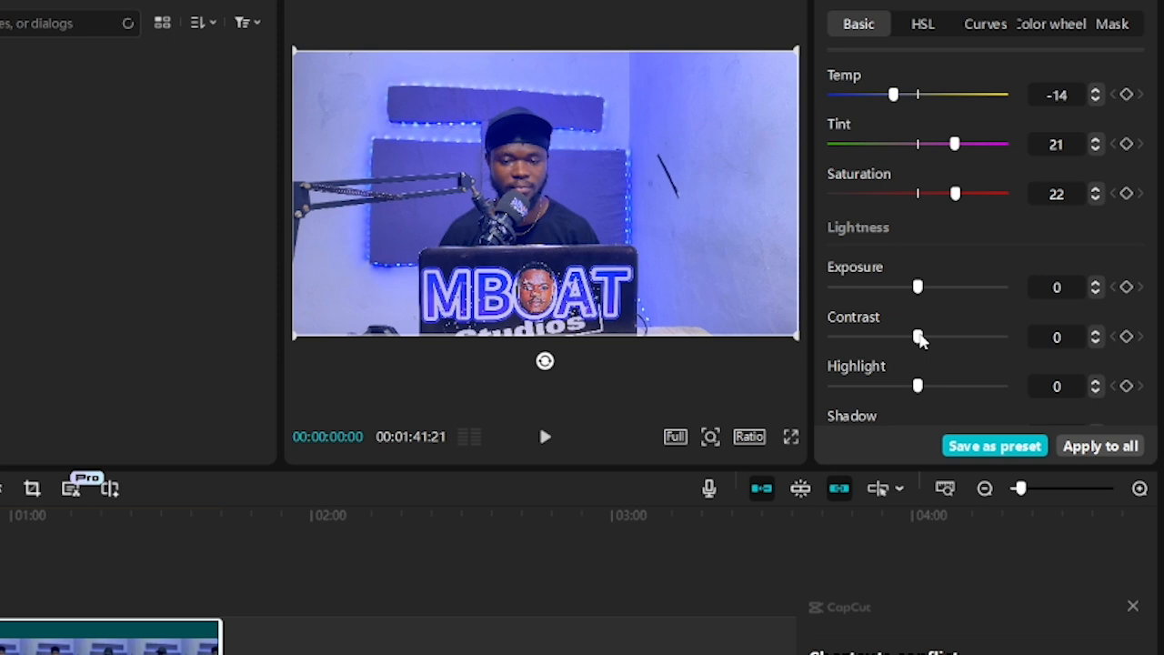
left_click_drag(919, 336, 943, 338)
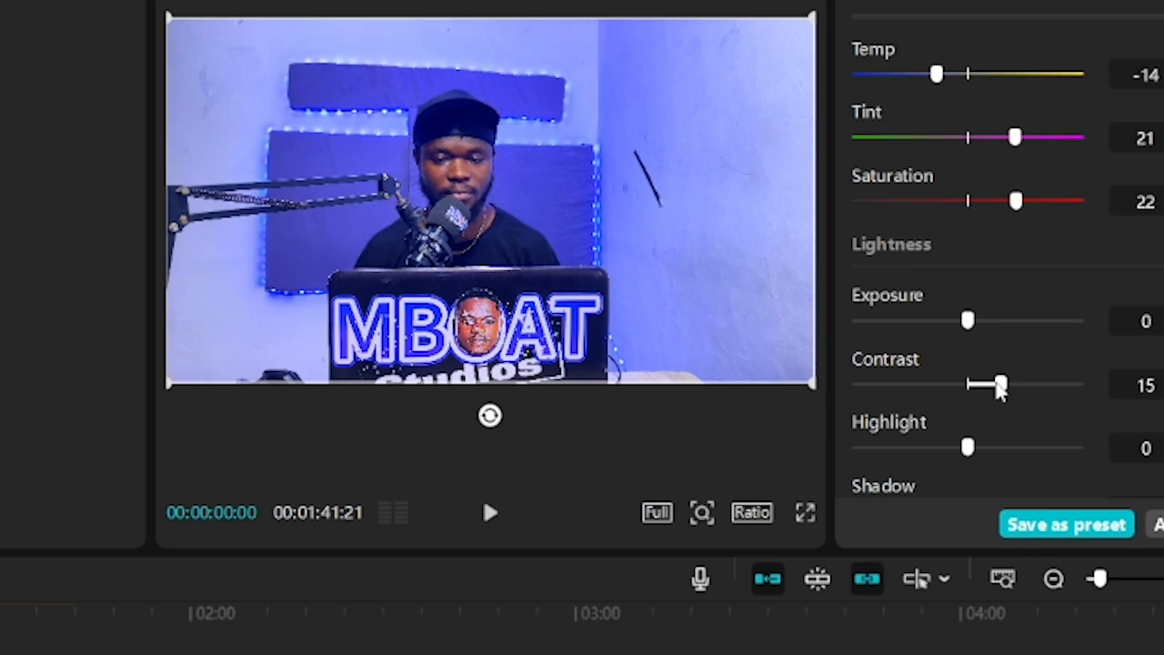
left_click_drag(1000, 386, 1007, 389)
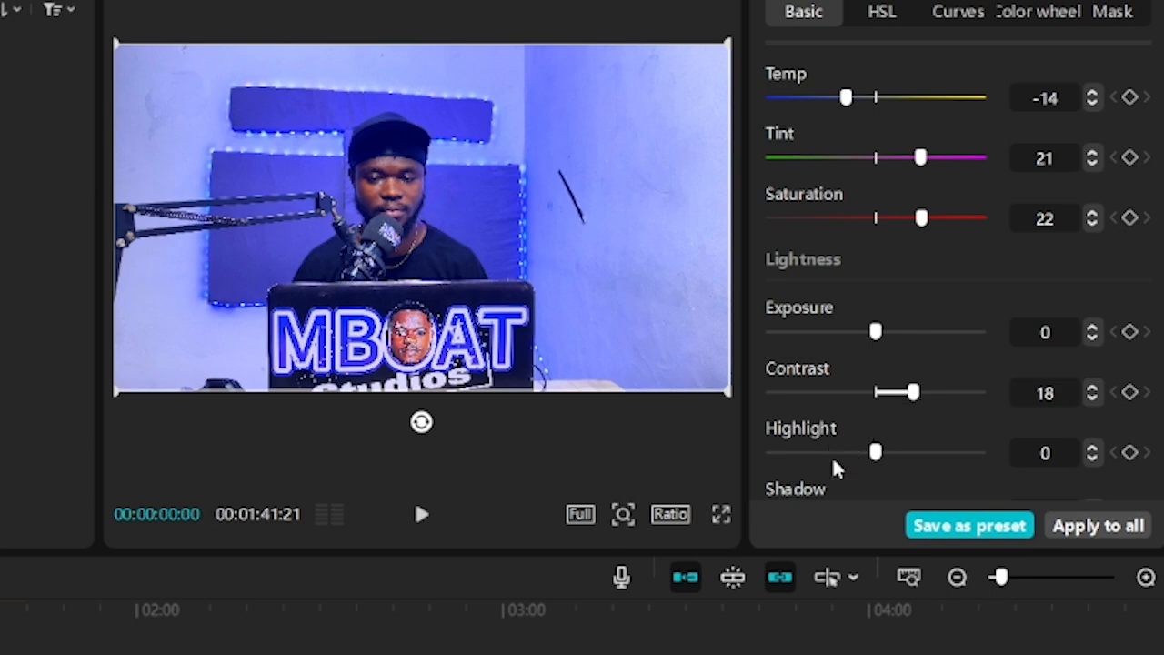
scroll(834, 467, "down", 3)
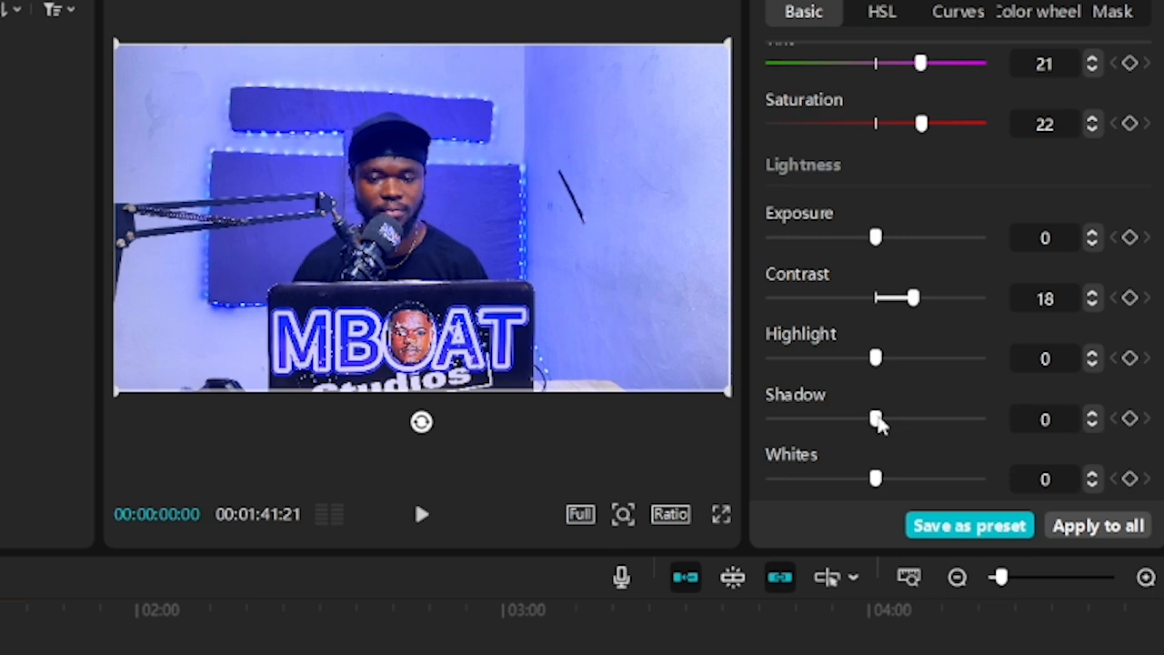
left_click_drag(876, 418, 898, 432)
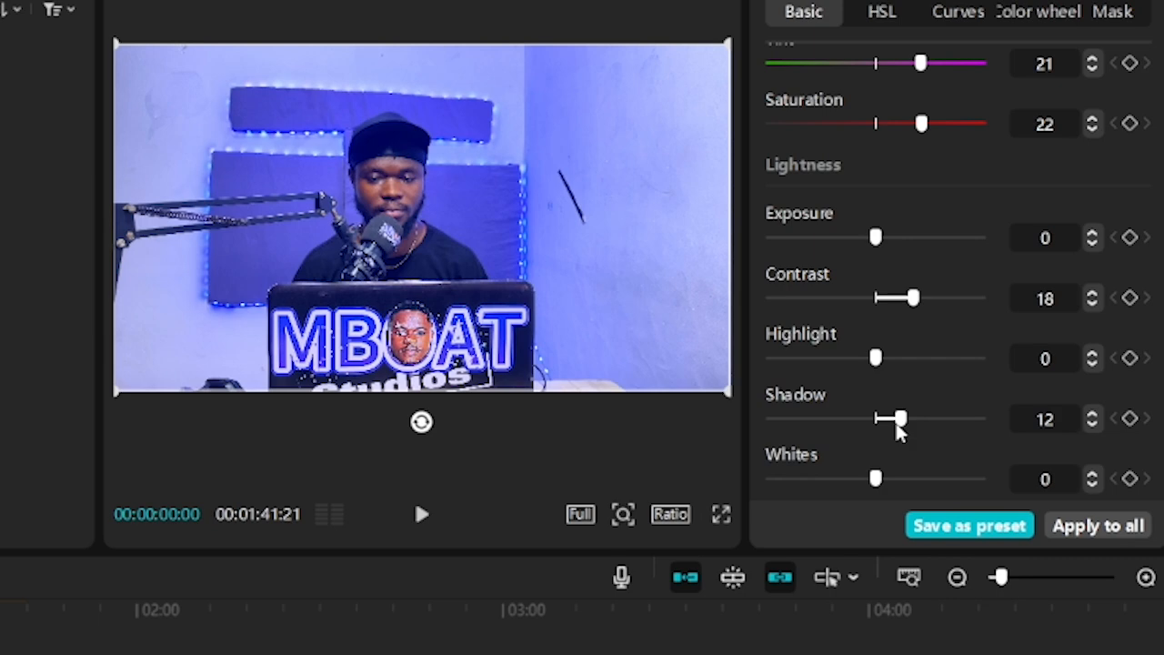
left_click_drag(897, 432, 851, 437)
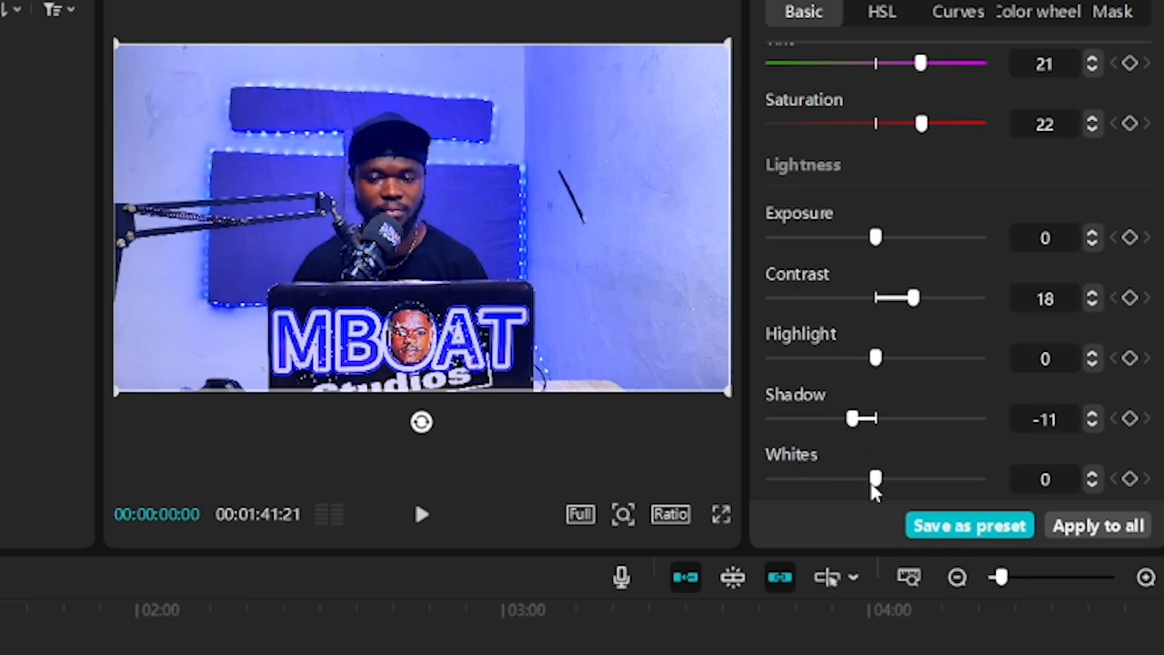
Try different whites and blacks levels for the clip, returning both to 0.
scroll(822, 477, "down", 3)
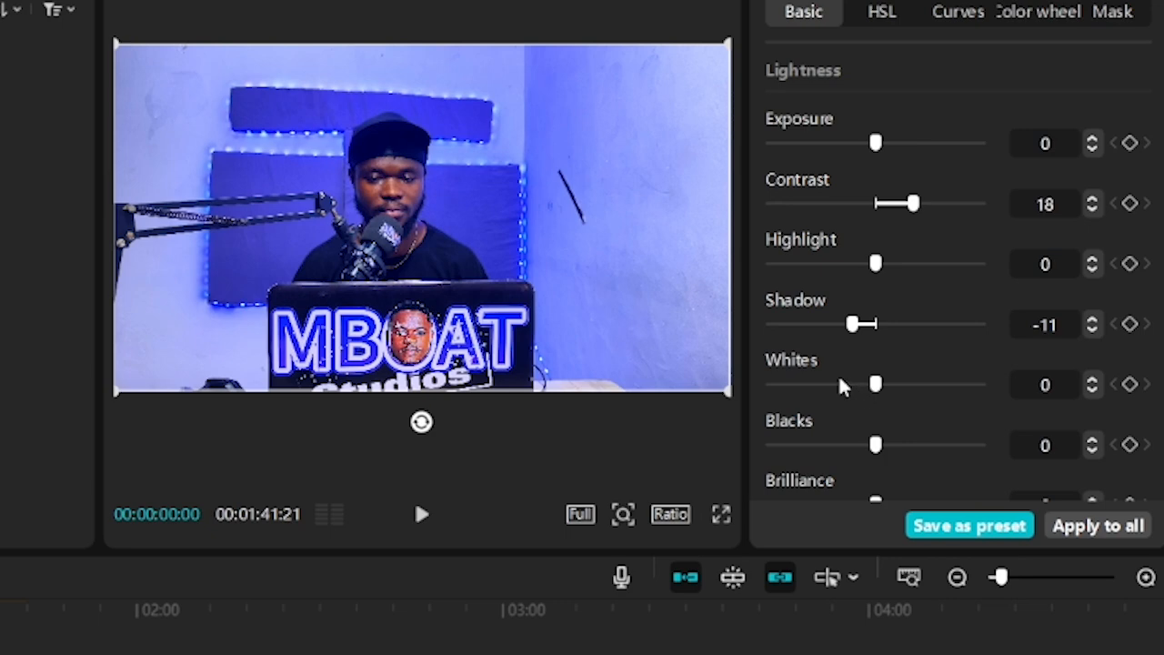
mouse_move(870, 384)
left_mouse_down()
mouse_move(849, 386)
mouse_move(875, 391)
left_mouse_up()
mouse_move(877, 445)
left_mouse_down()
mouse_move(860, 452)
mouse_move(875, 446)
left_mouse_up()
Set the clip's sharpen effect to 30.
scroll(849, 470, "down", 1)
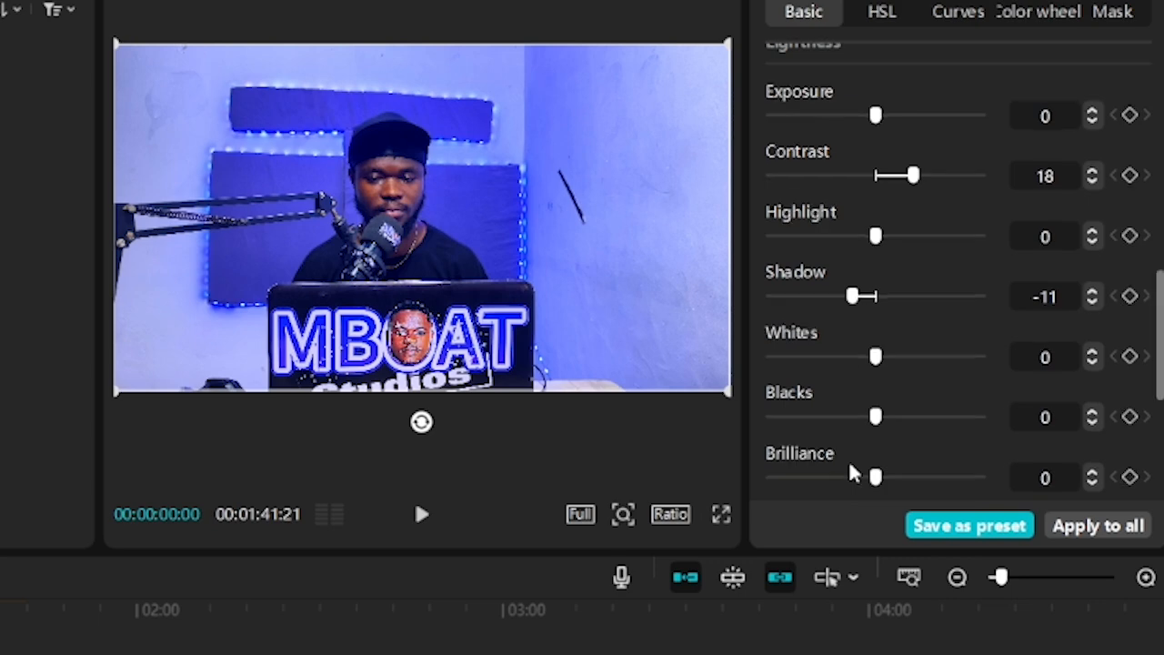
scroll(851, 469, "down", 3)
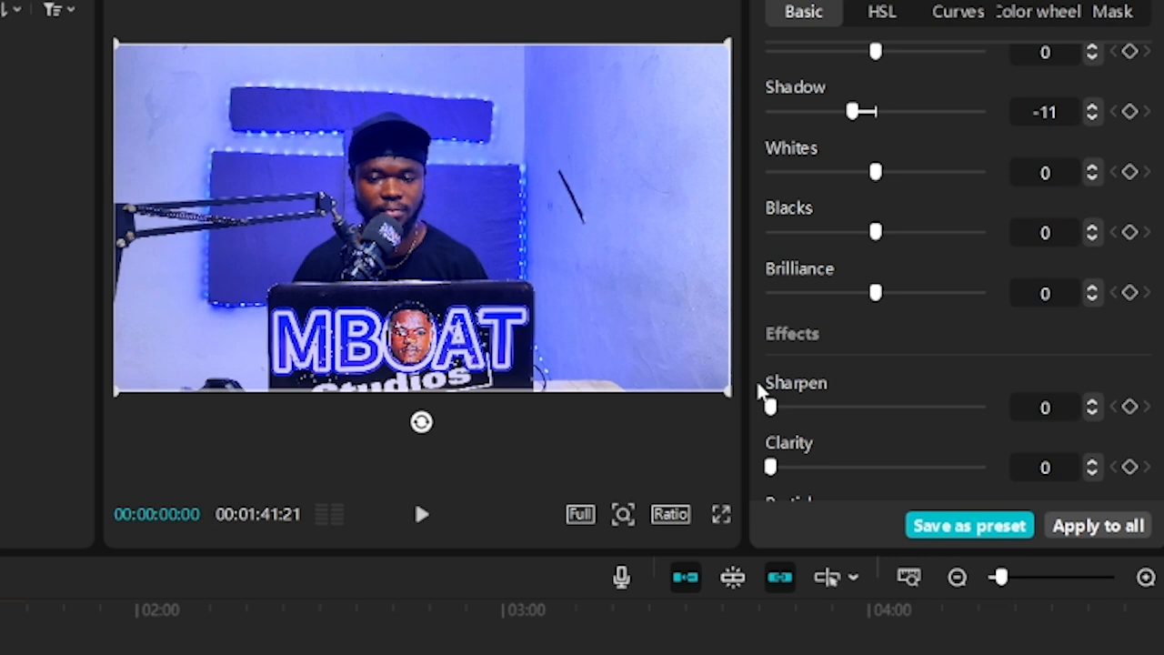
left_click(835, 409)
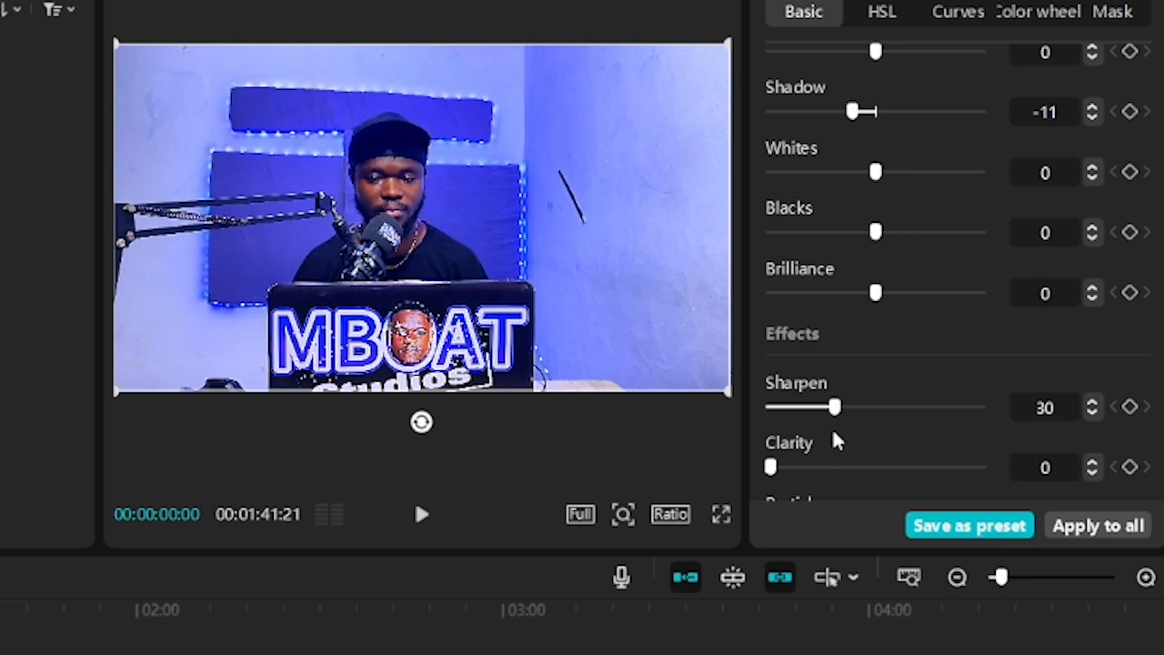
scroll(838, 440, "down", 3)
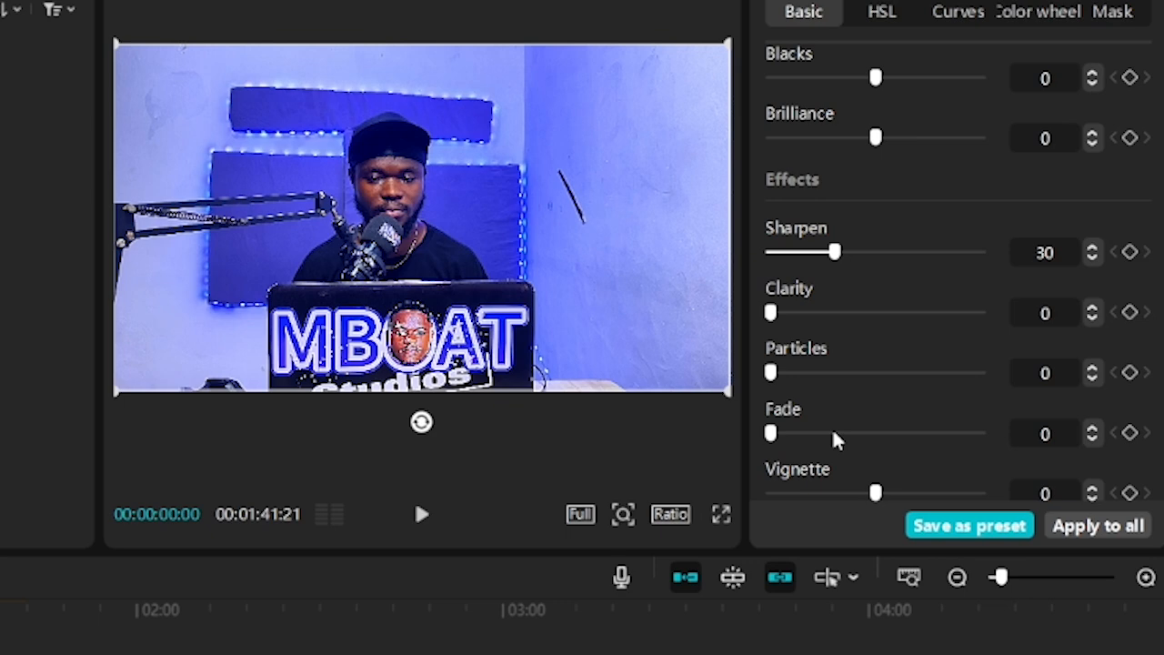
scroll(834, 438, "up", 10)
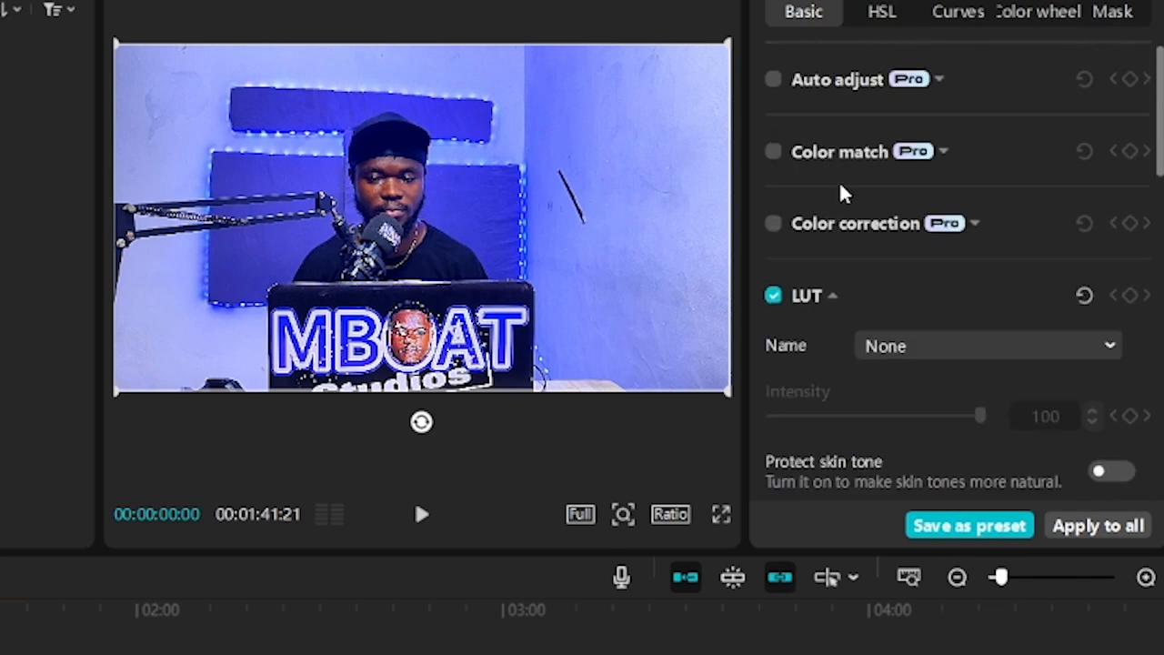
scroll(798, 296, "down", 5)
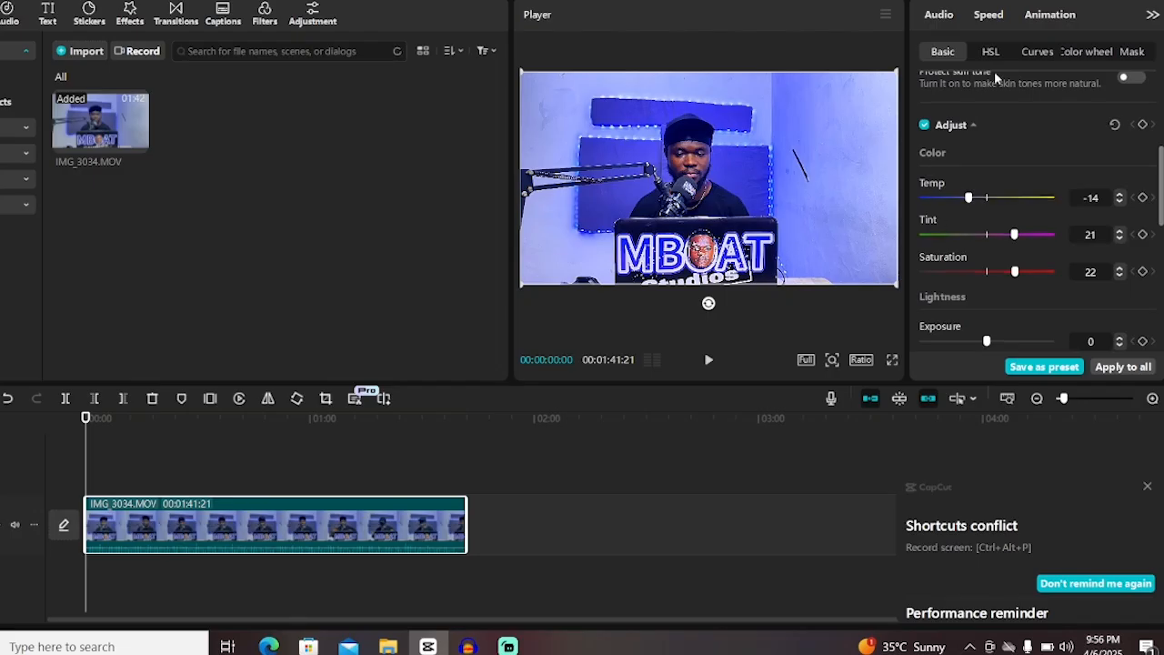
Shape the clip's red curve into a gentle S with a raised highlight point and a lowered shadow point.
left_click(990, 53)
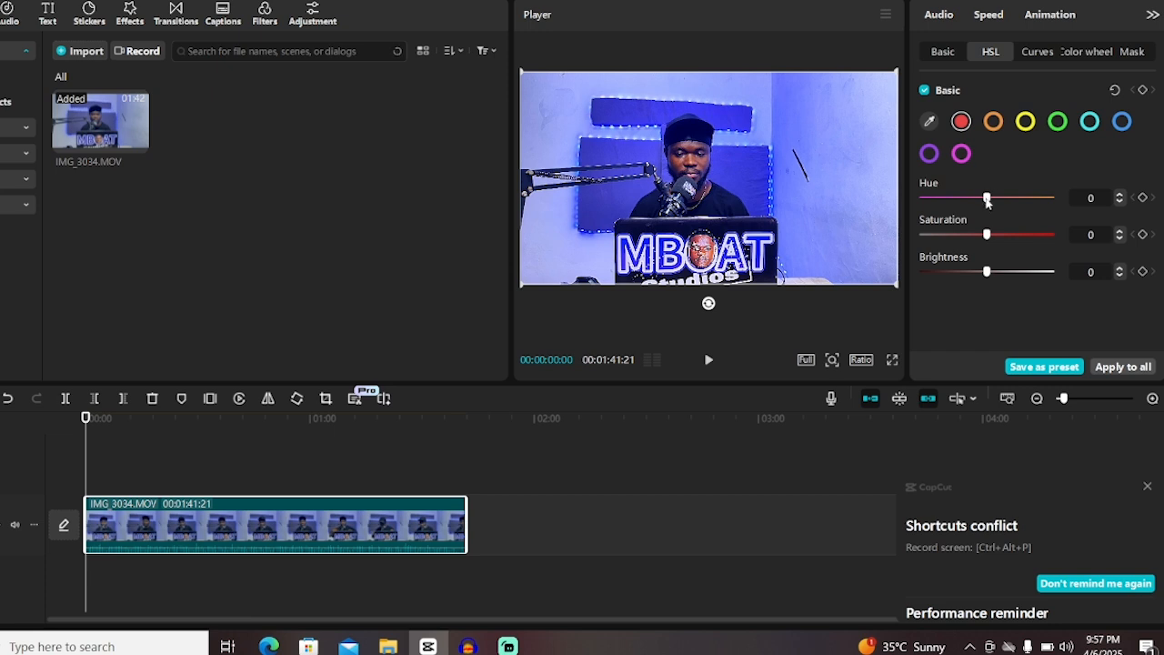
left_click(1030, 53)
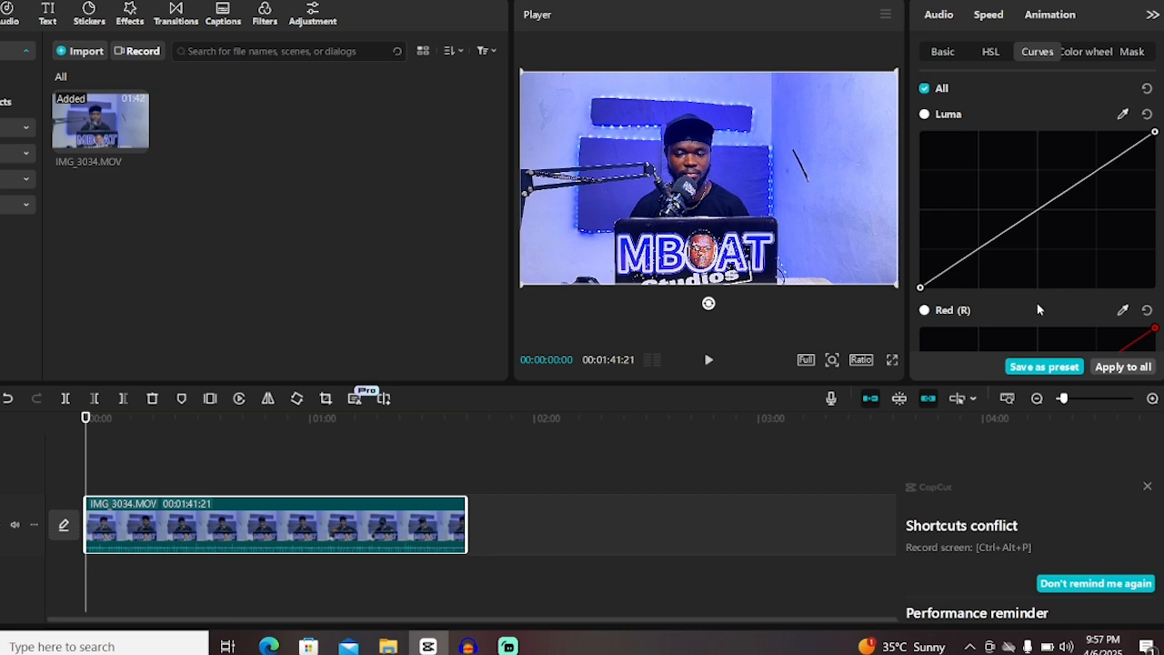
scroll(1038, 308, "down", 3)
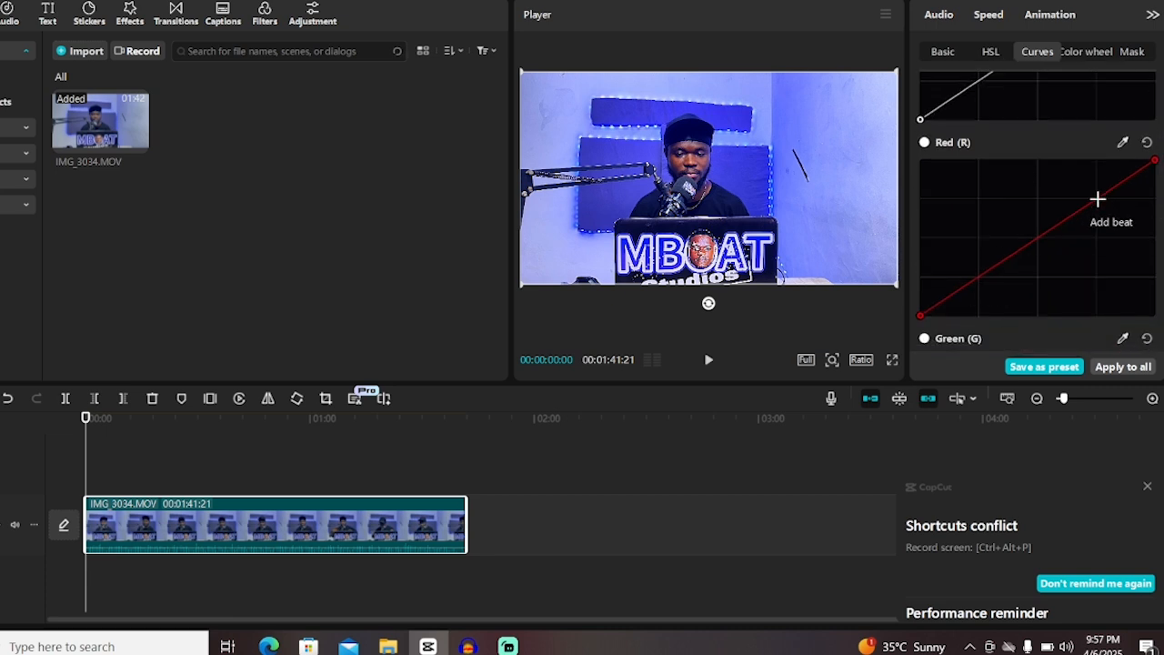
left_click(1098, 198)
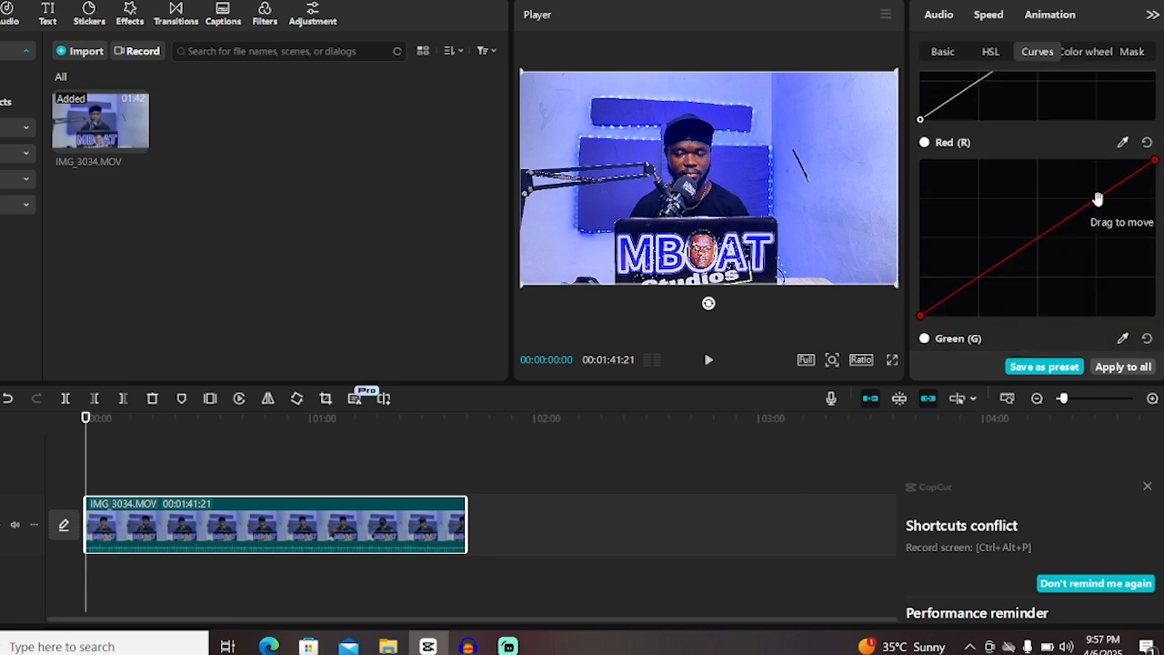
left_click(978, 277)
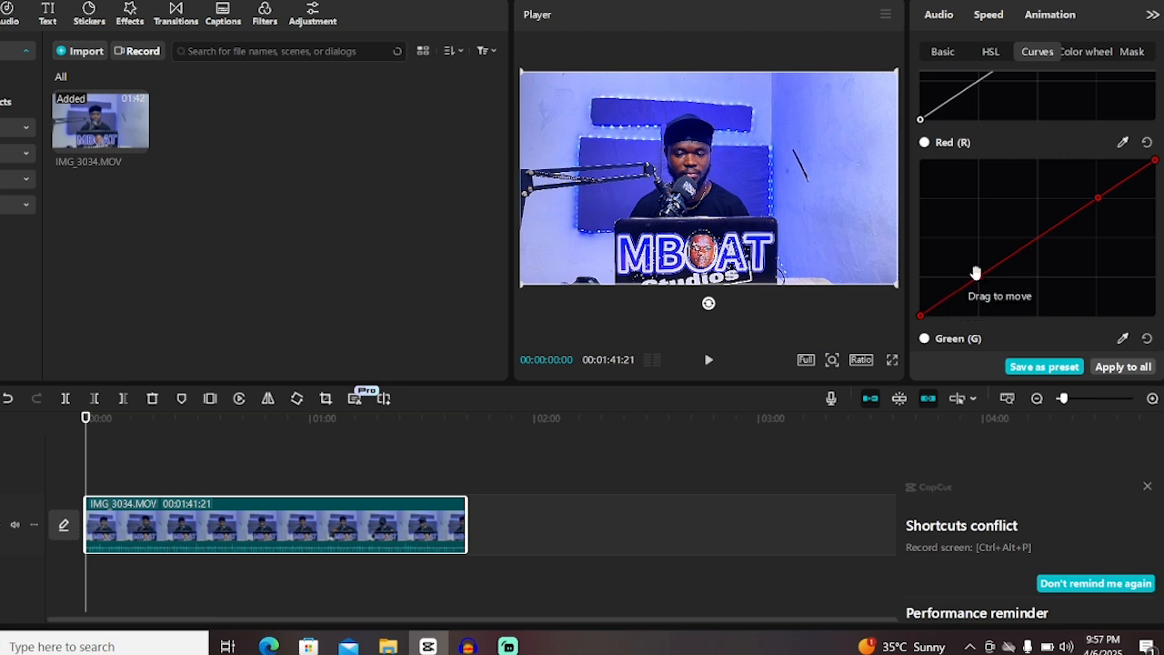
left_click_drag(978, 276, 982, 285)
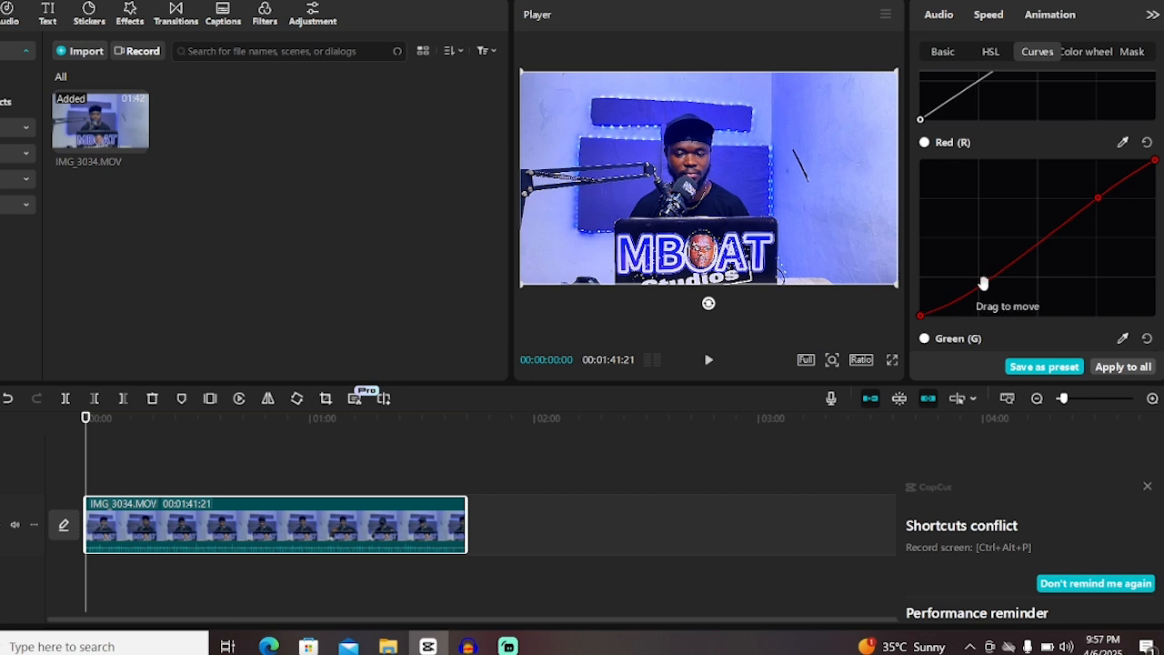
left_click_drag(1099, 194, 1121, 237)
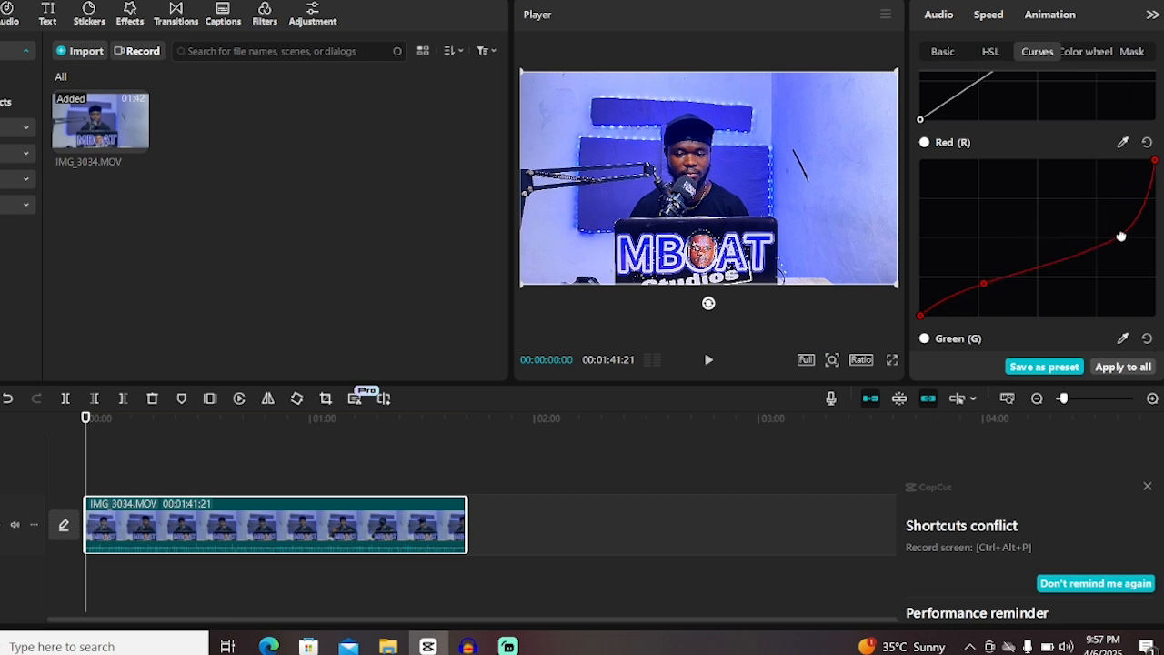
left_click_drag(1121, 237, 1084, 194)
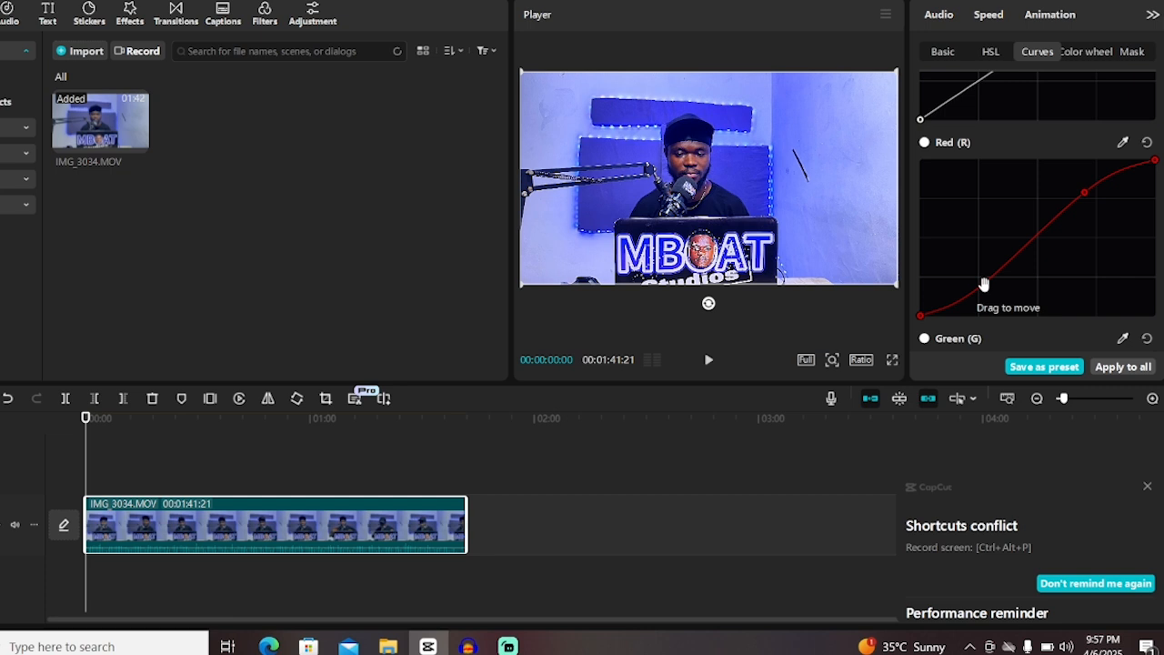
Bend the green curve into a gentle S, raising its upper quarter slightly and lowering its lower quarter.
scroll(1036, 254, "down", 2)
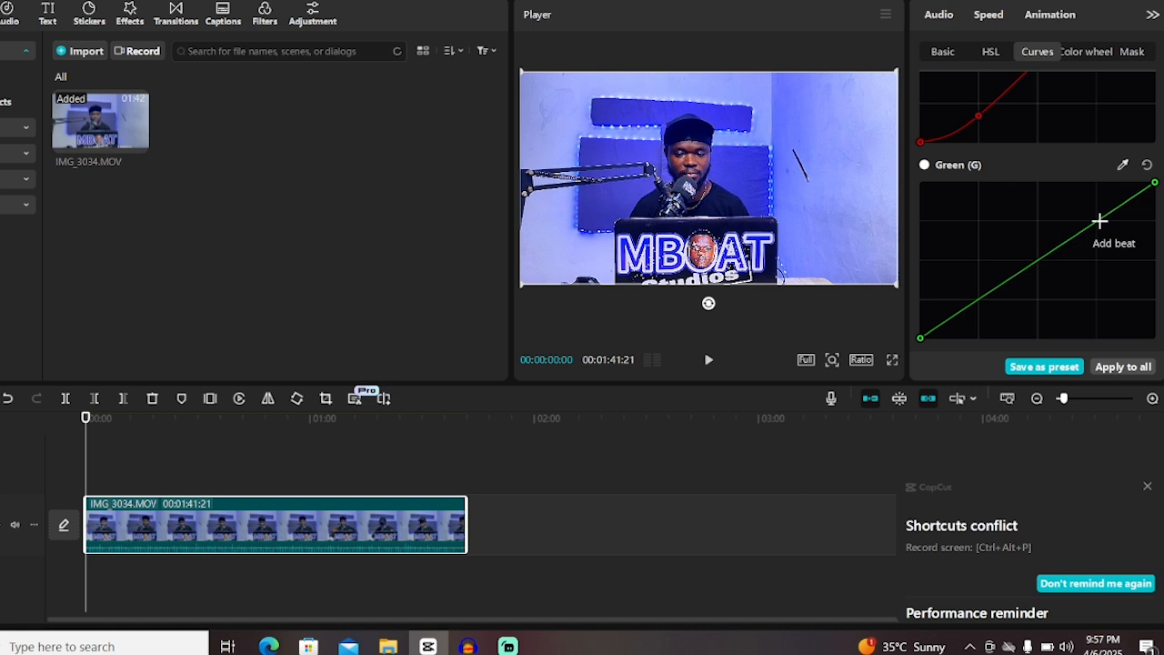
left_click_drag(1099, 221, 1092, 214)
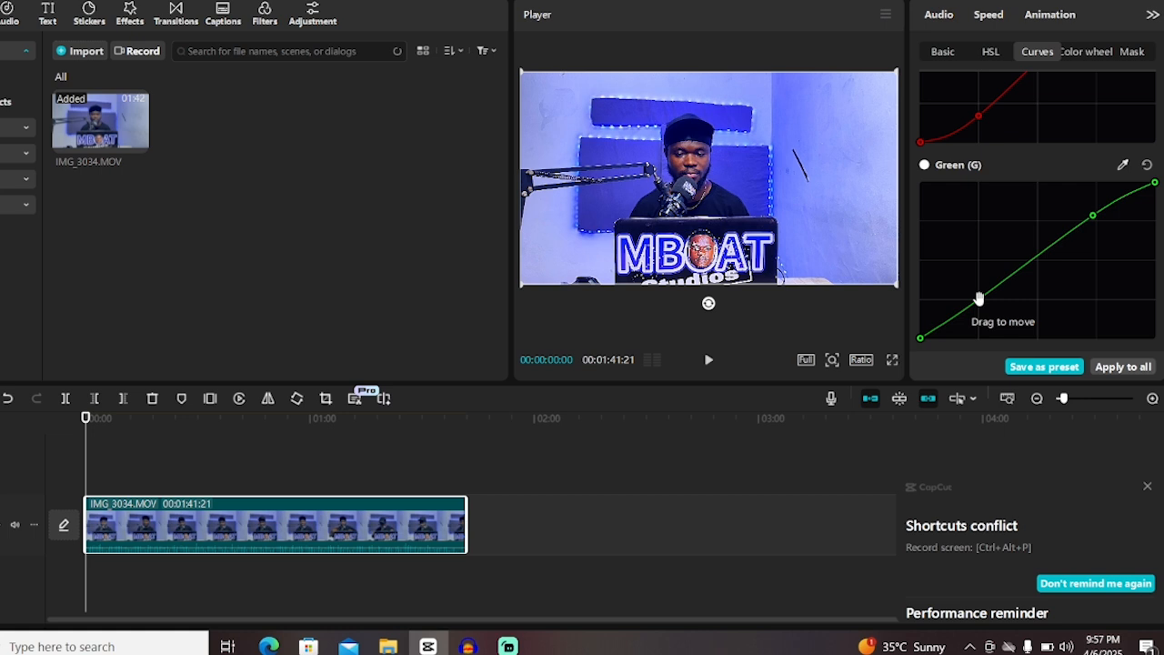
left_click_drag(978, 300, 980, 311)
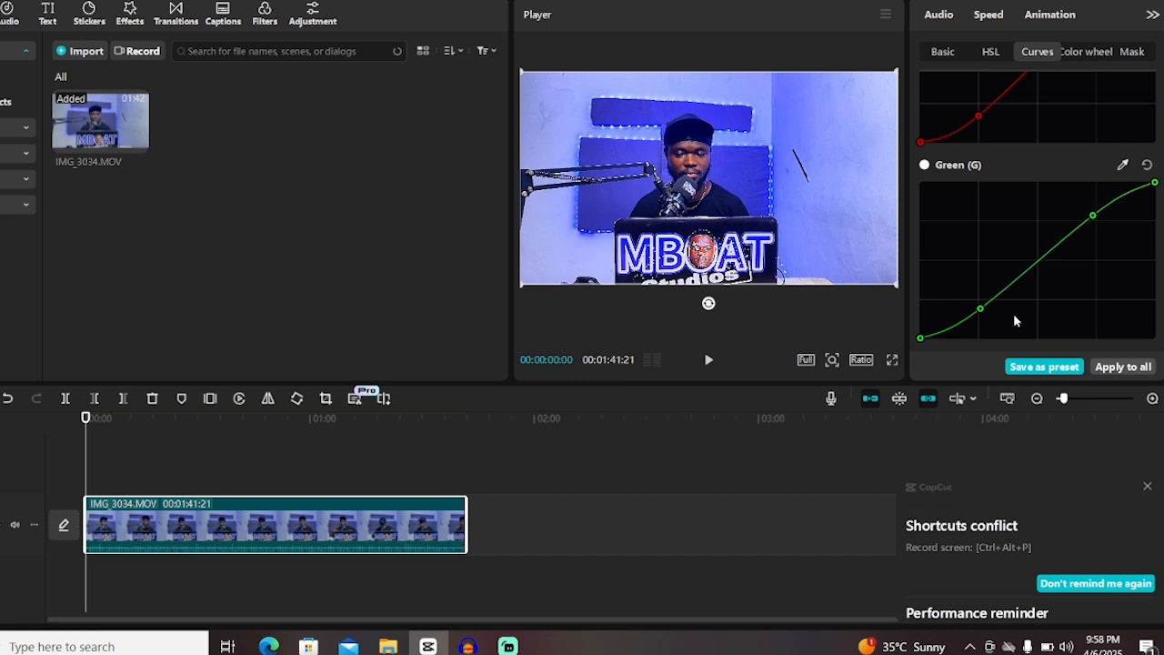
Try a gentle S shape on the blue curve and reset that curve.
scroll(1014, 315, "down", 3)
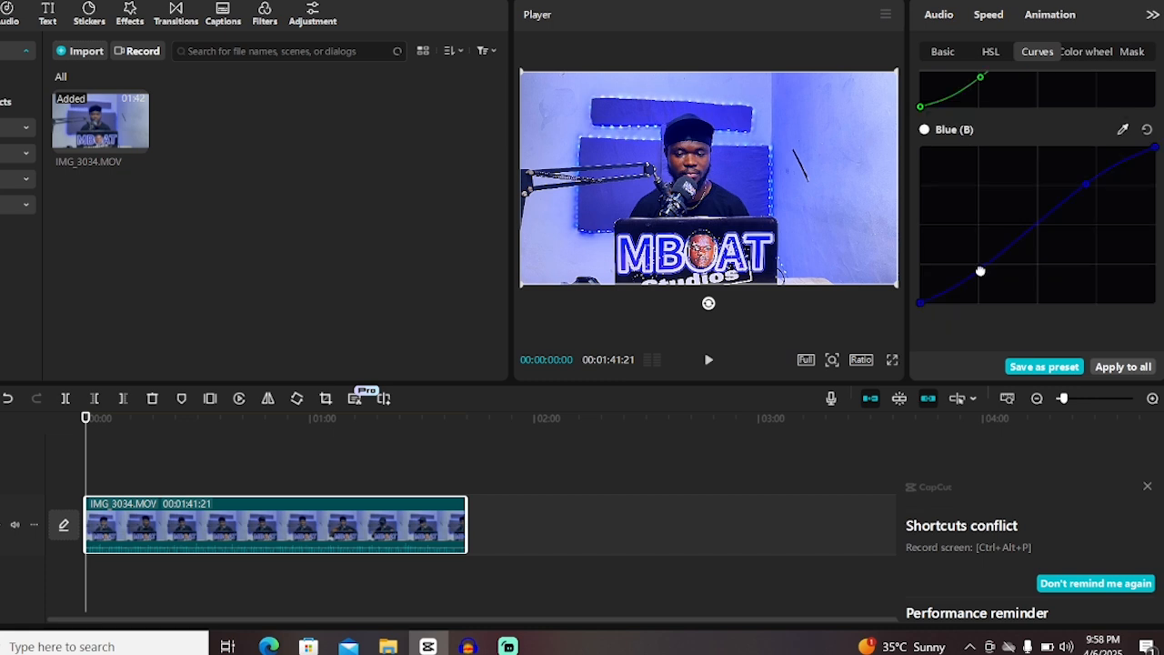
left_click(1148, 132)
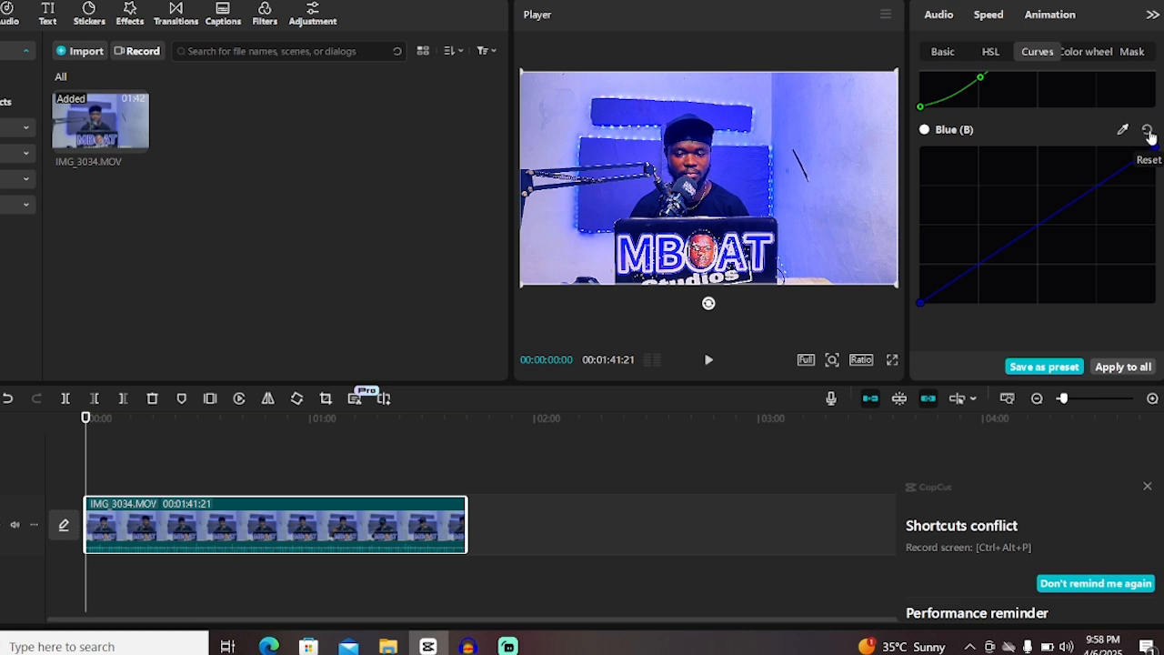
Open the color wheel settings and play the clip to preview the color grade.
left_click(1091, 53)
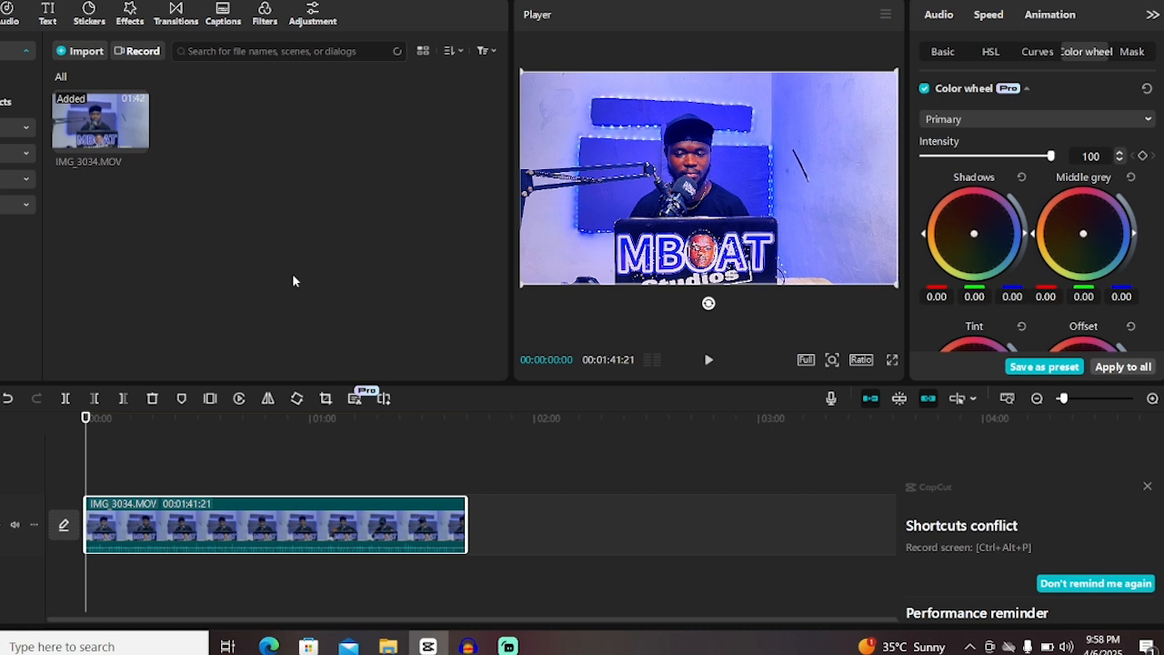
key("space")
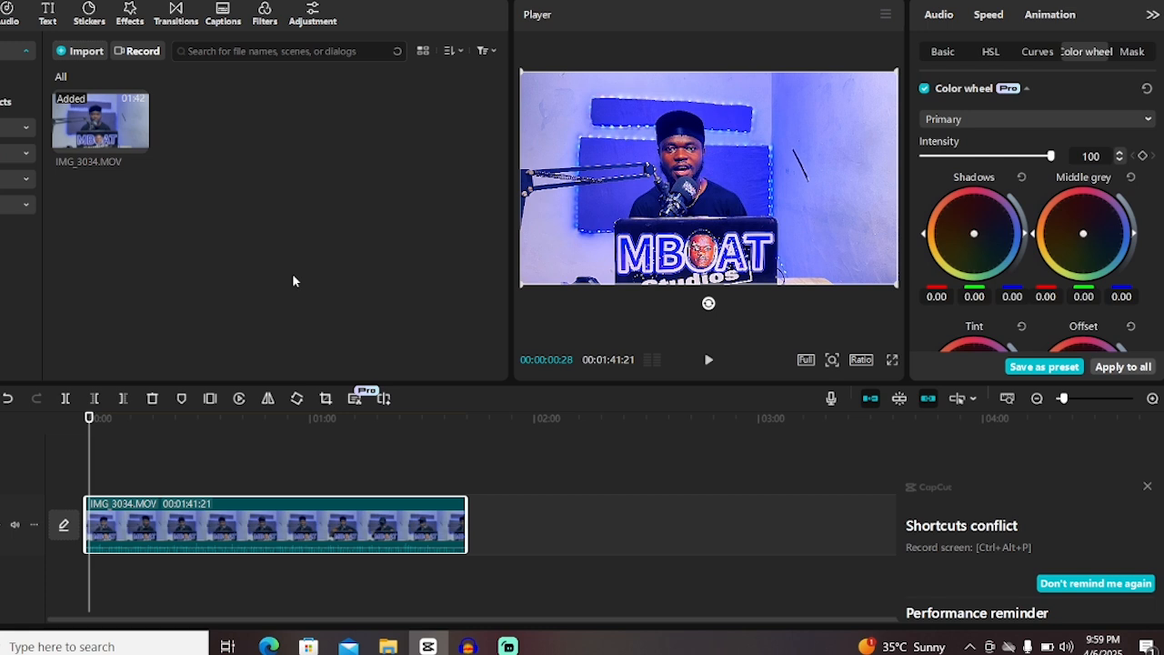